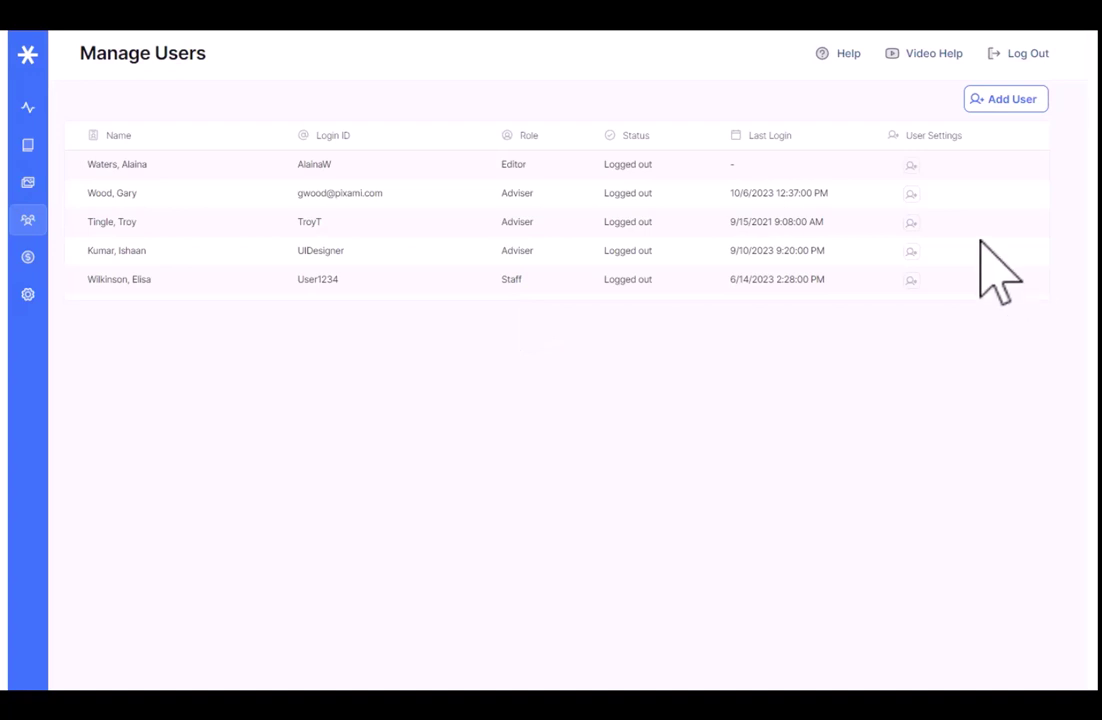
- Start a new user account, entering its login ID and the user's first and last name
left_click(1012, 100)
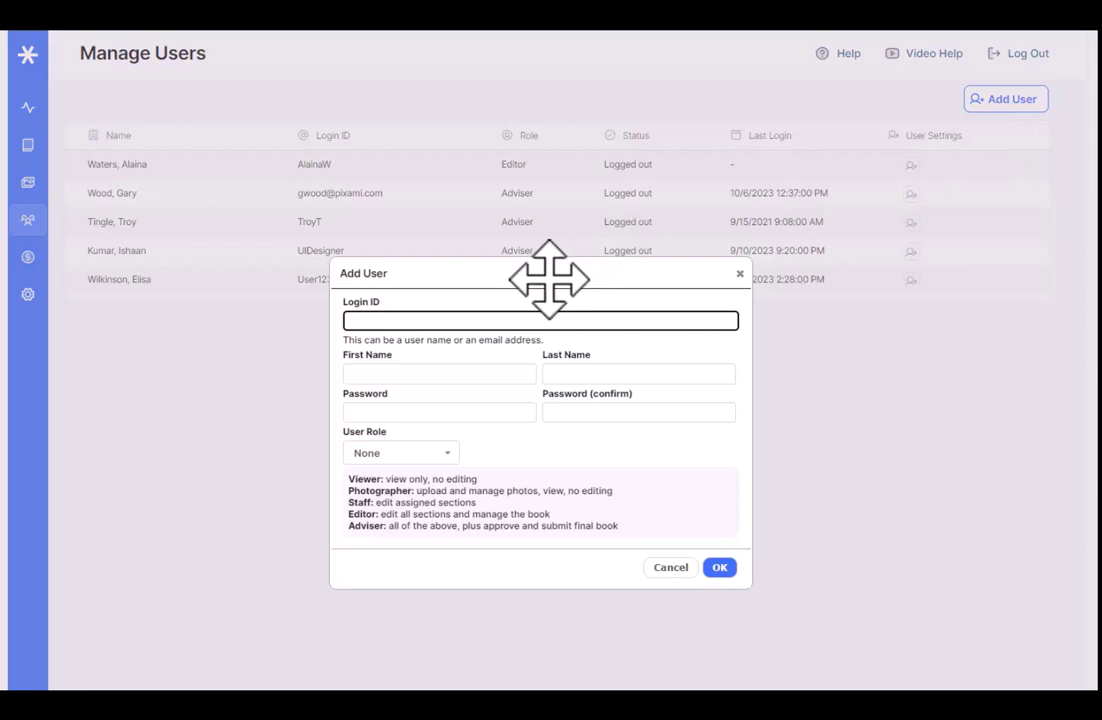
type("Nick123")
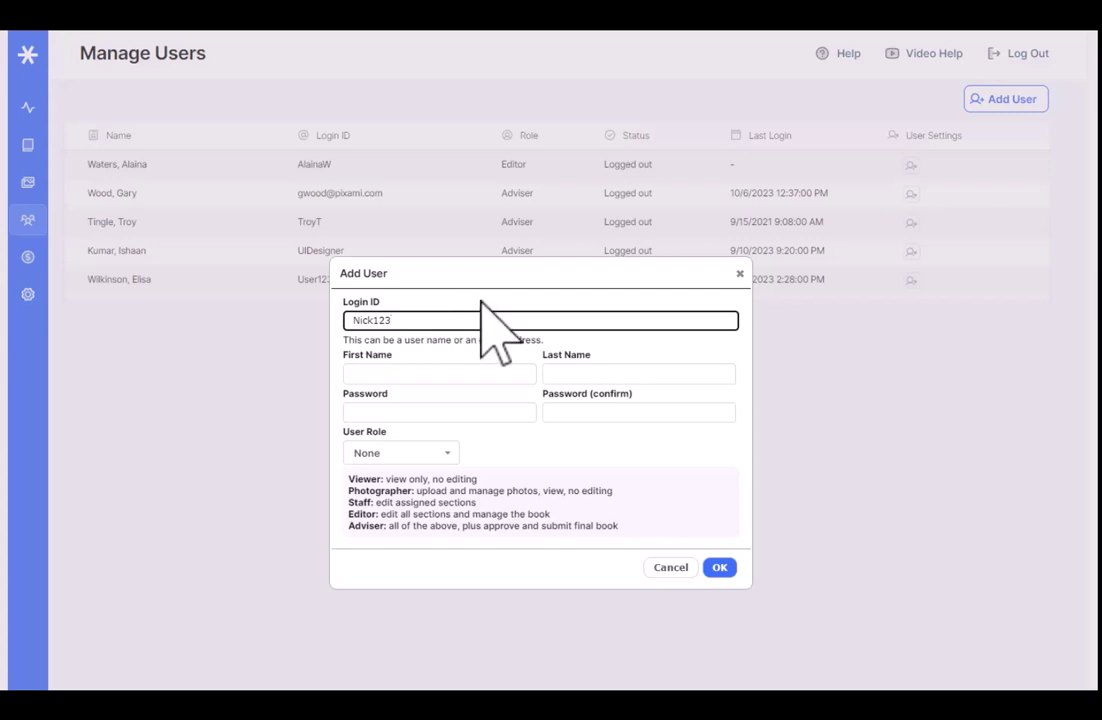
left_click(464, 372)
key("Tab")
- Enter the new account's password and the matching confirmation password
left_click(492, 414)
type("password")
left_click(690, 416)
type("password")
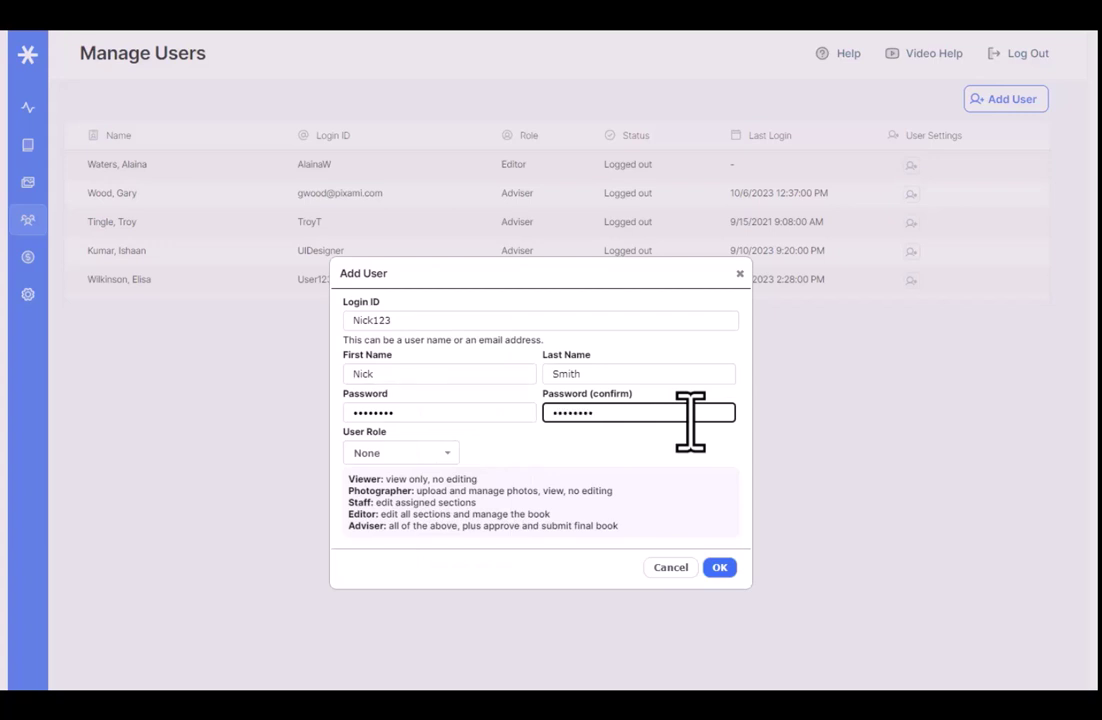
left_click(670, 445)
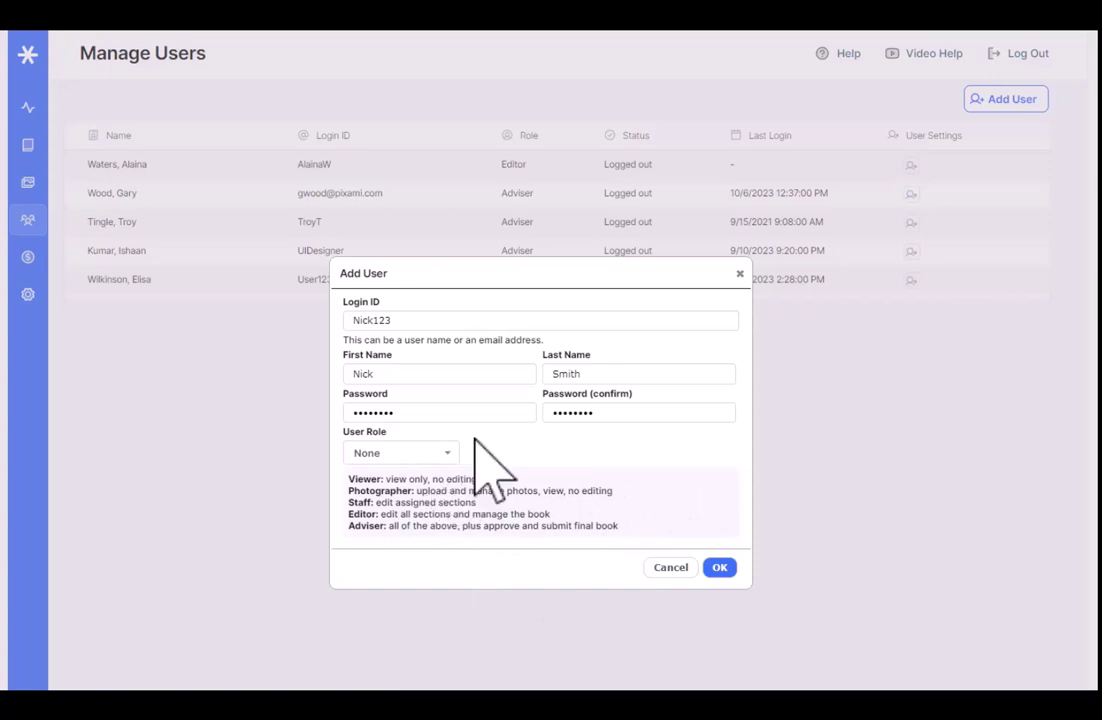
- Pick Viewer as the user role, then change it to Photographer
left_click(441, 455)
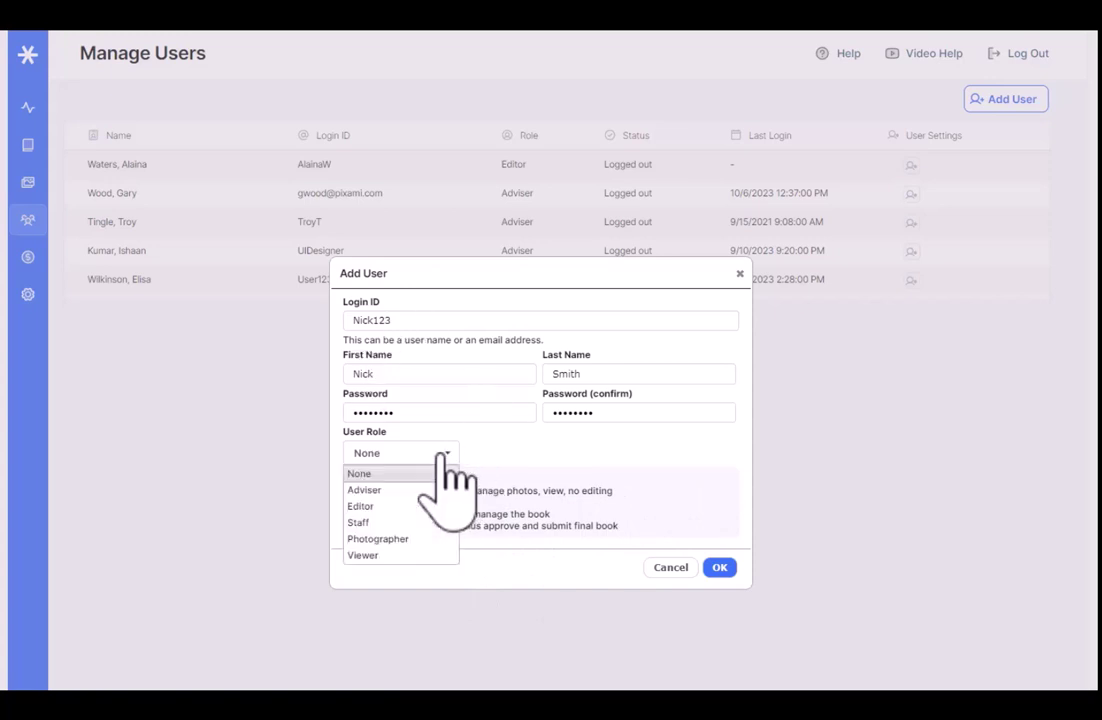
left_click(418, 555)
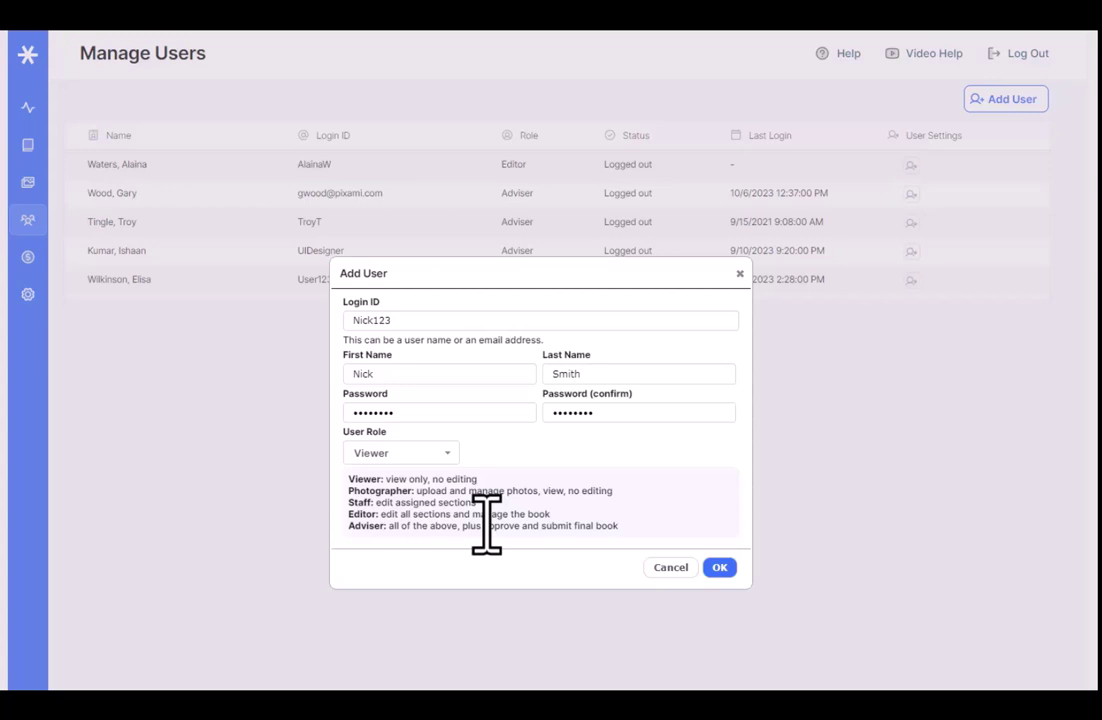
left_click(421, 455)
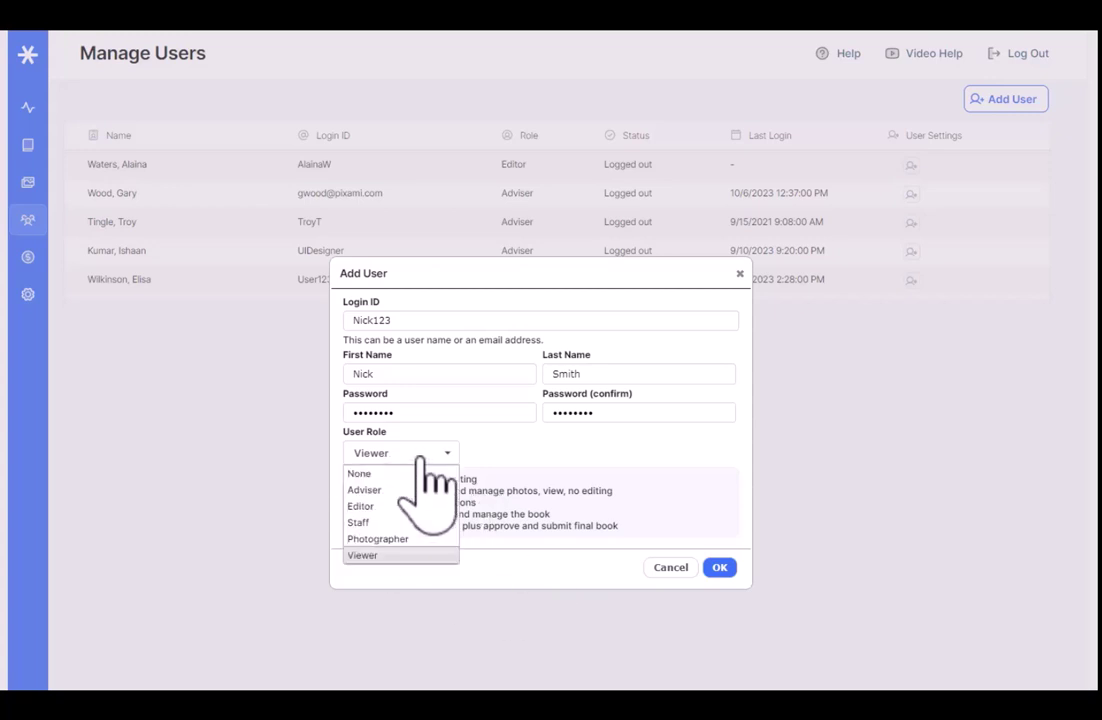
left_click(375, 539)
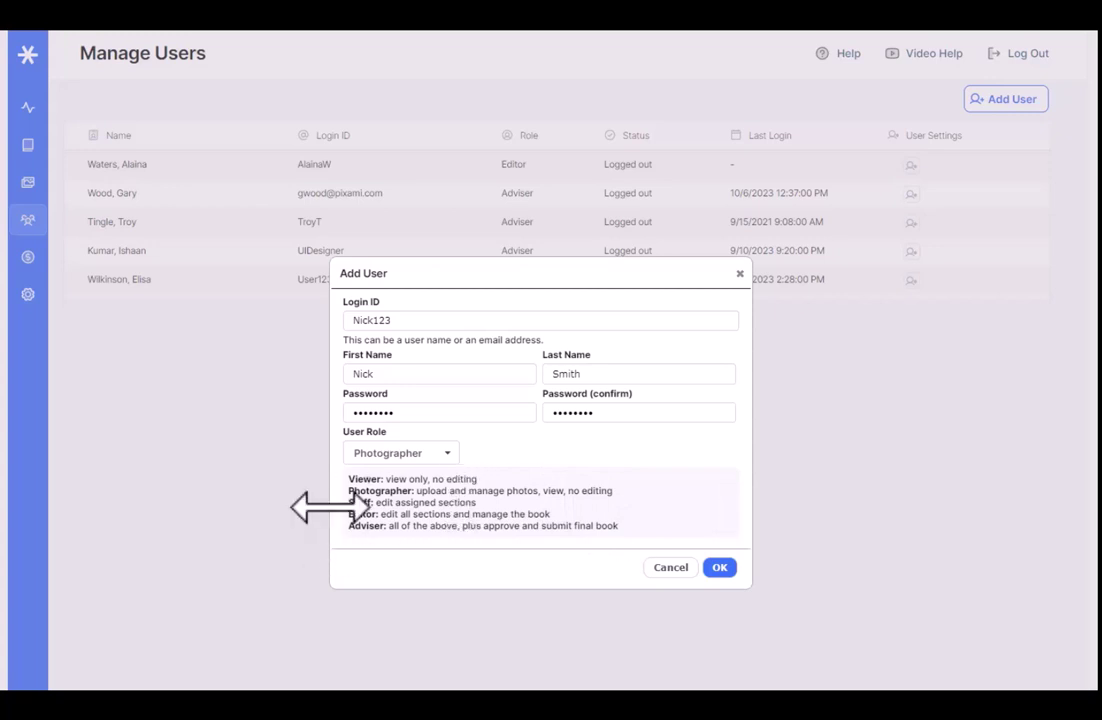
left_click(415, 458)
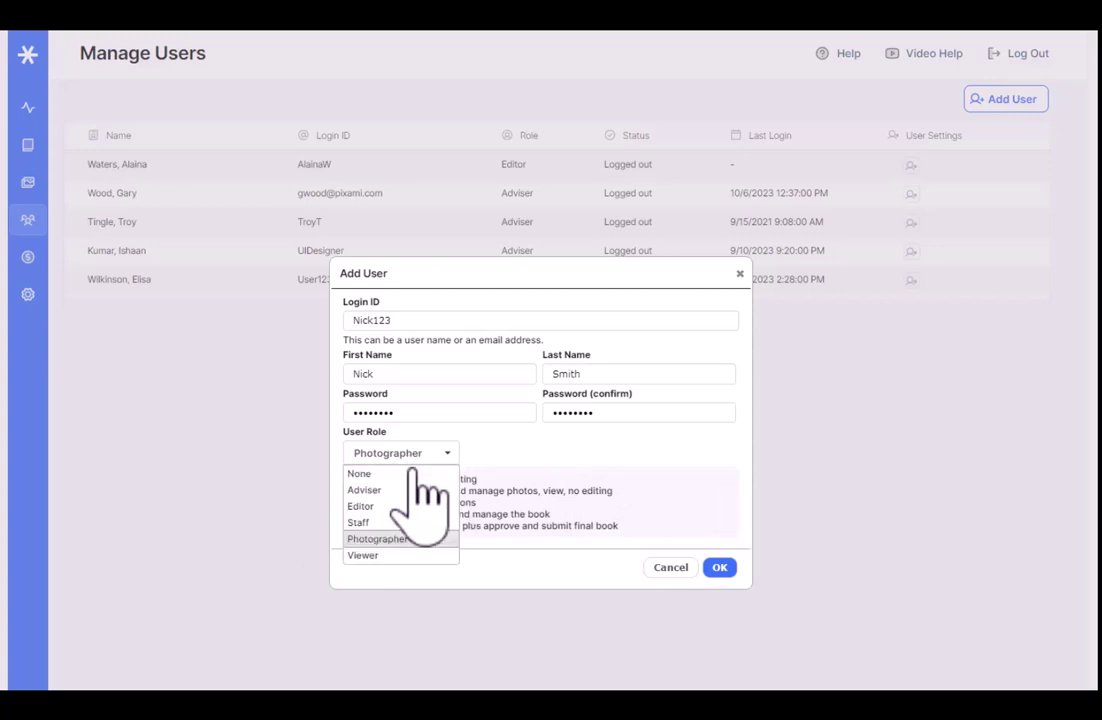
- Try the Staff role with Academics and Field Trips sections, then switch the role to Editor
left_click(408, 522)
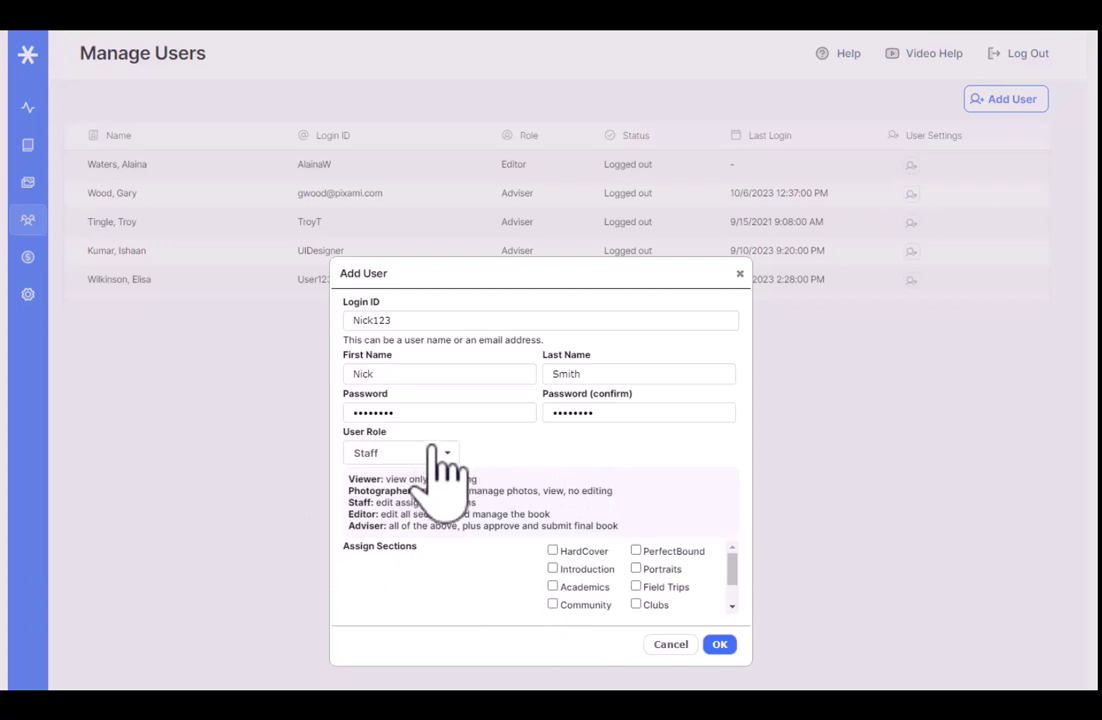
left_click(553, 587)
left_click(636, 586)
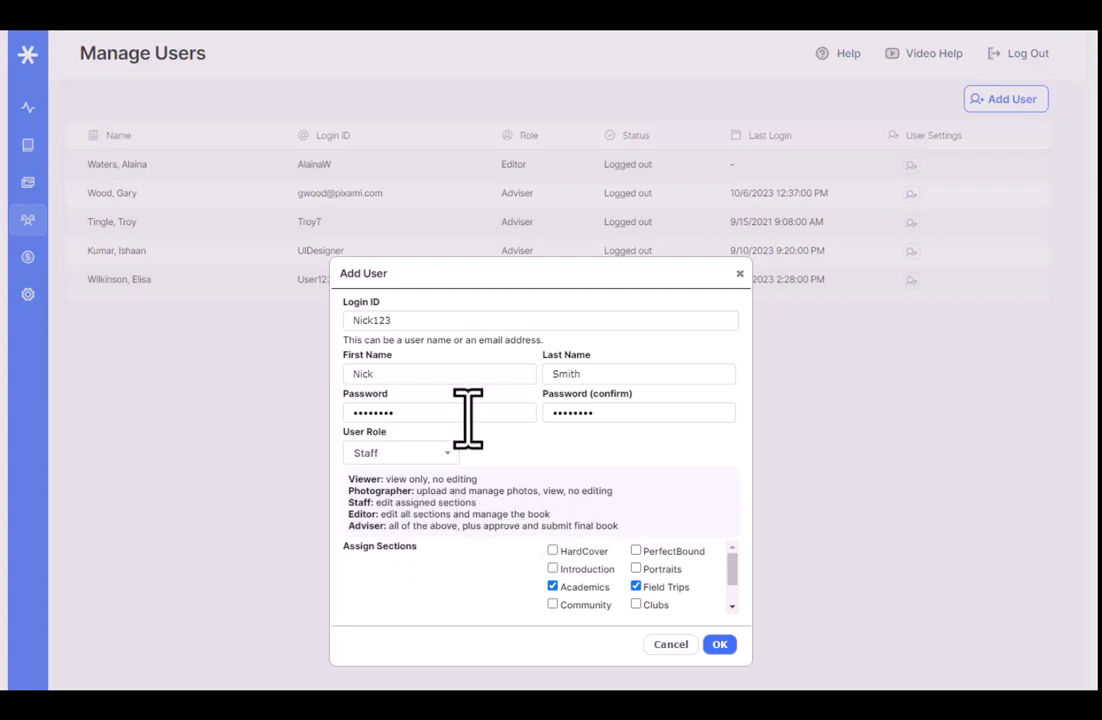
left_click(428, 453)
left_click(405, 503)
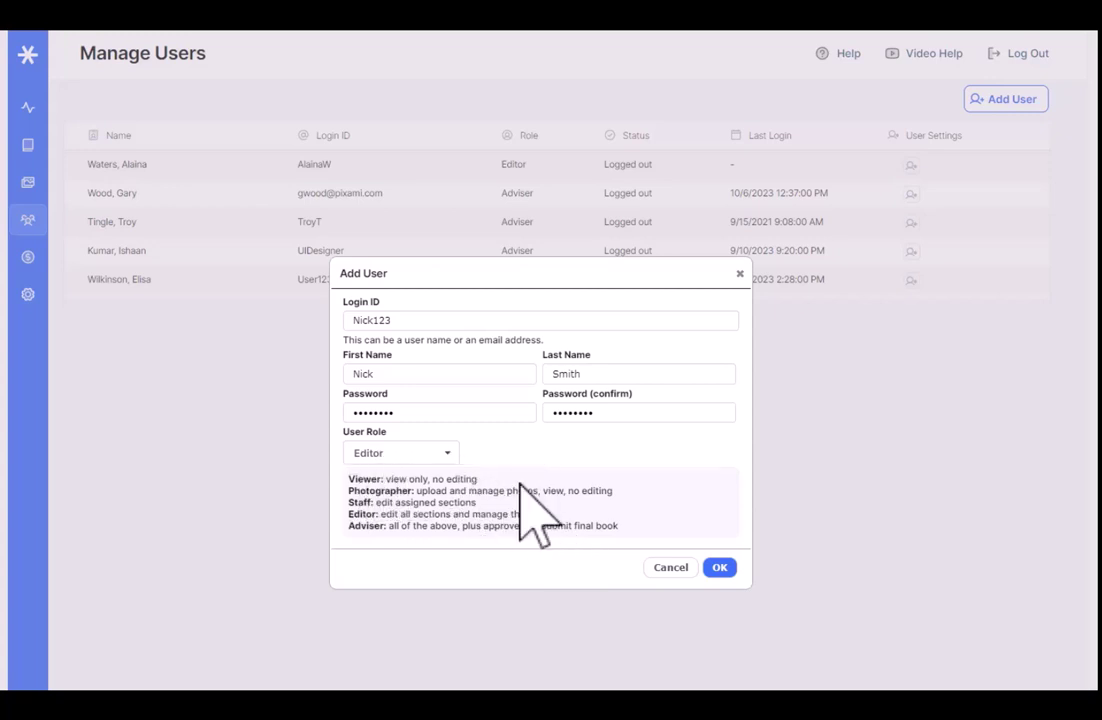
- Set the new user's role to Adviser and save the account with OK
left_click(441, 453)
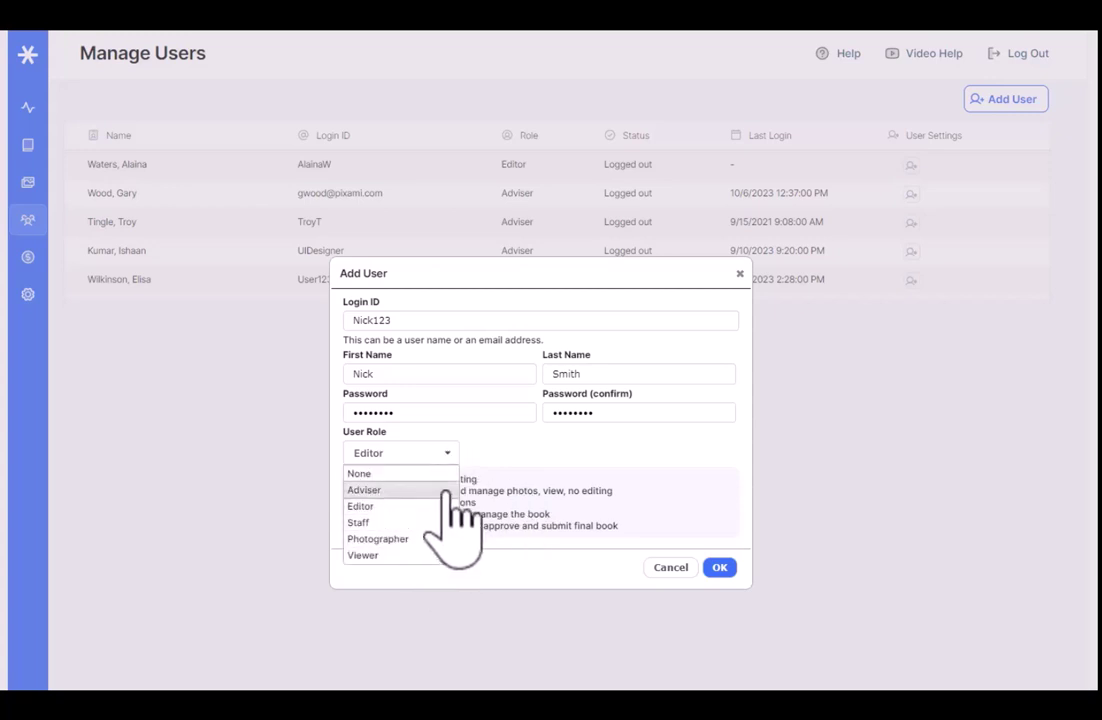
left_click(445, 489)
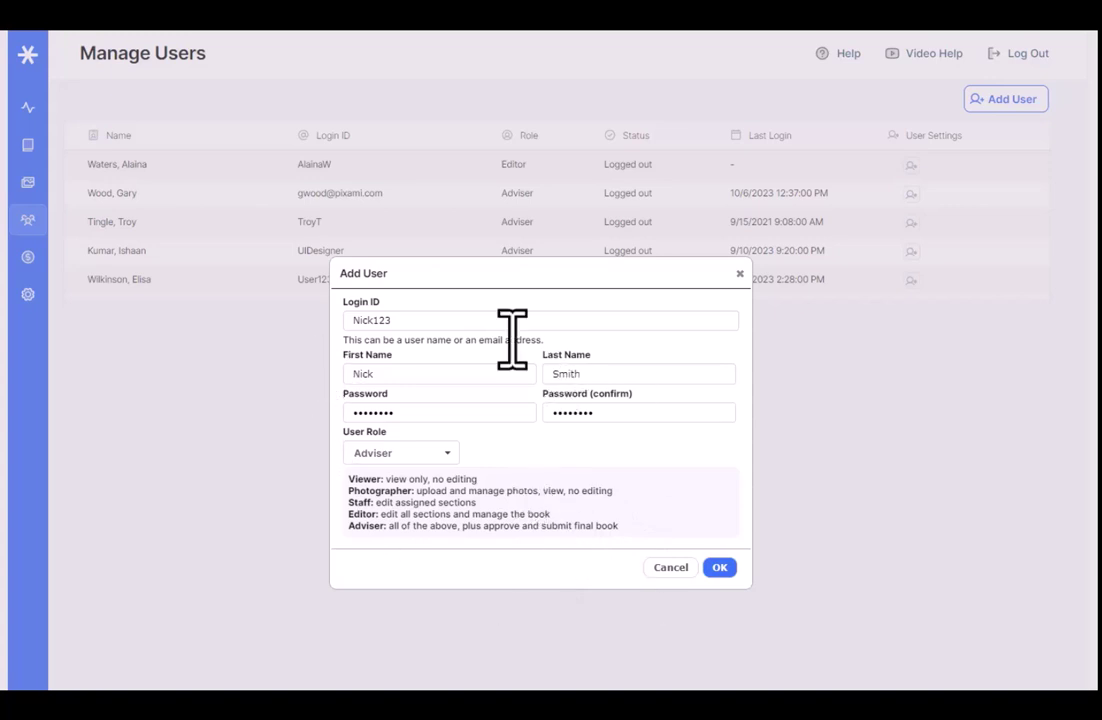
left_click(720, 567)
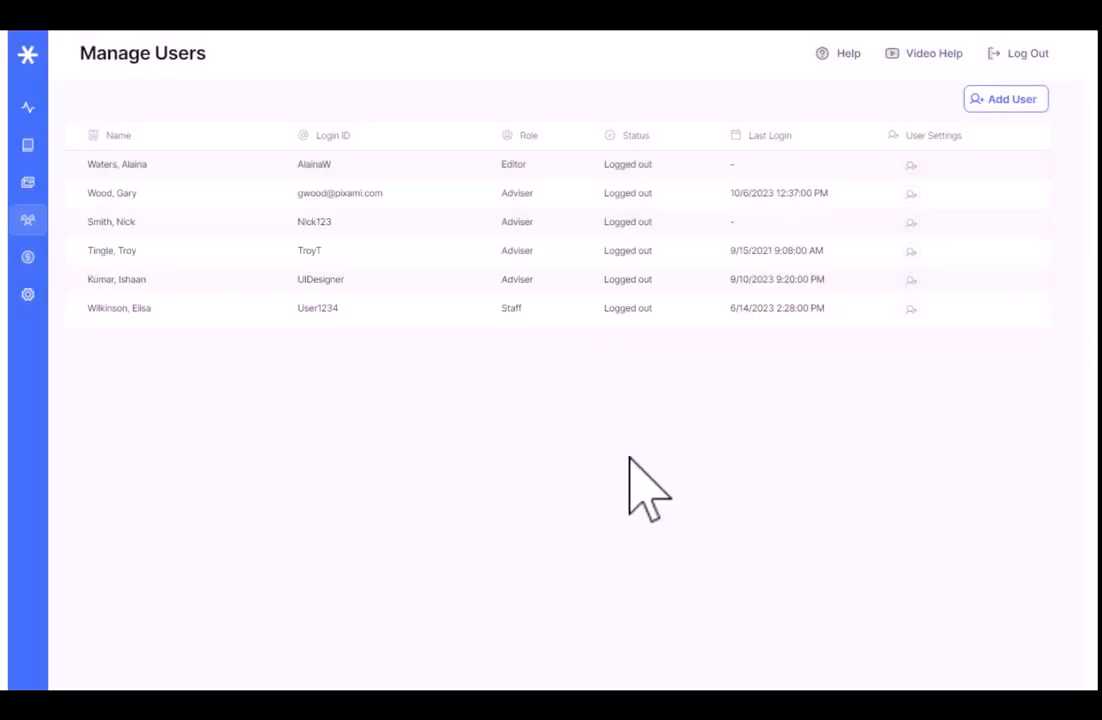
- Open Update User for the second-row user and scroll through their activity history
left_click(911, 194)
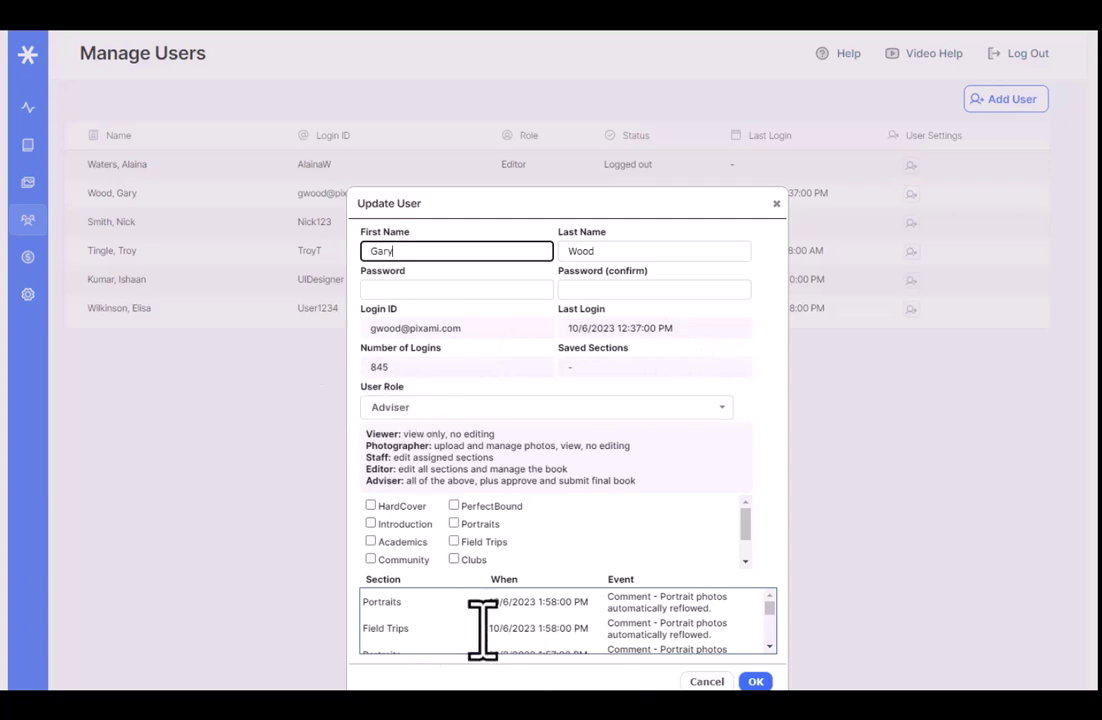
left_click(769, 647)
left_click_drag(769, 647, 769, 647)
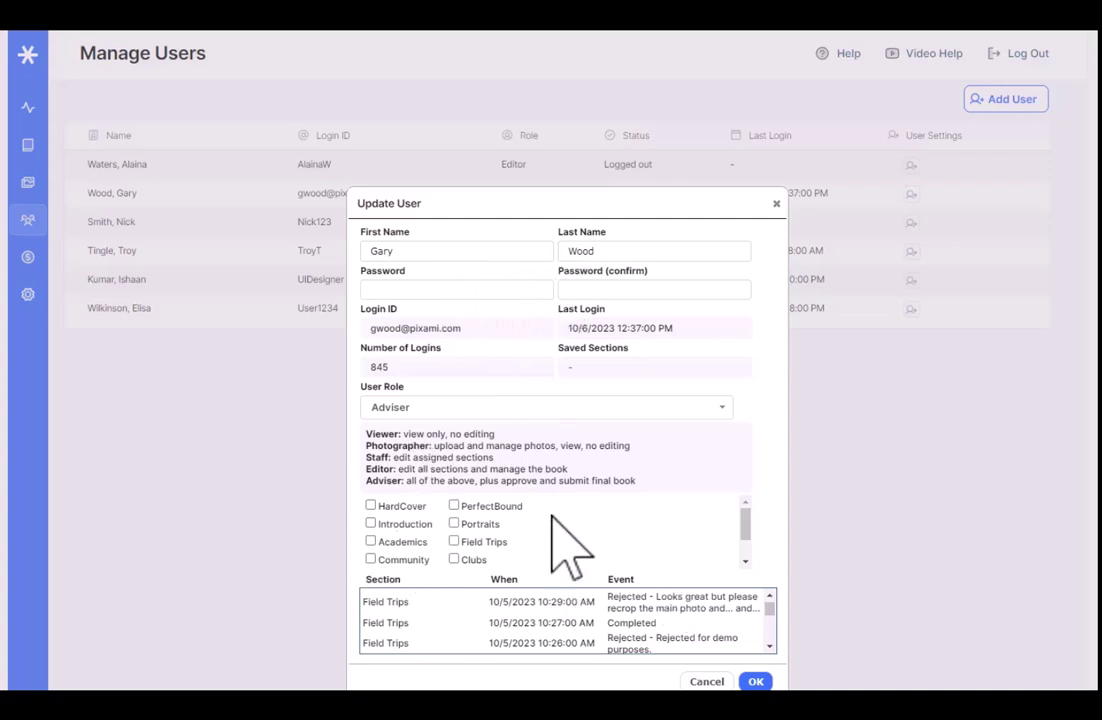
- Change this user's role to None (Delete User) and confirm with OK
left_click(557, 407)
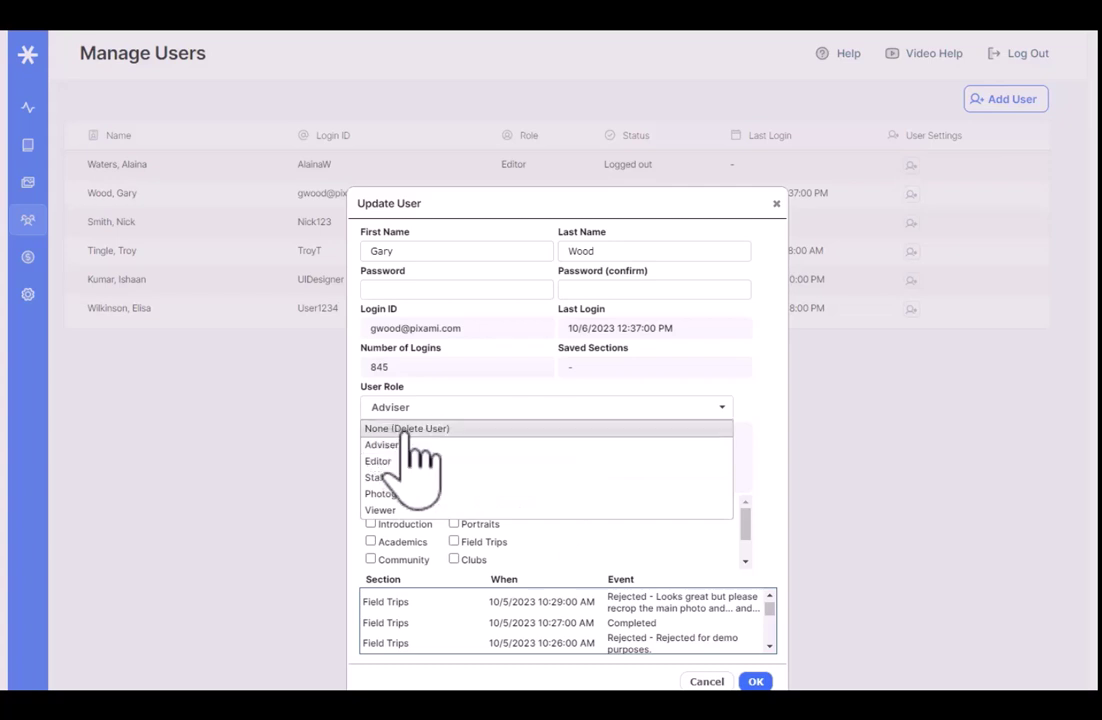
left_click(405, 430)
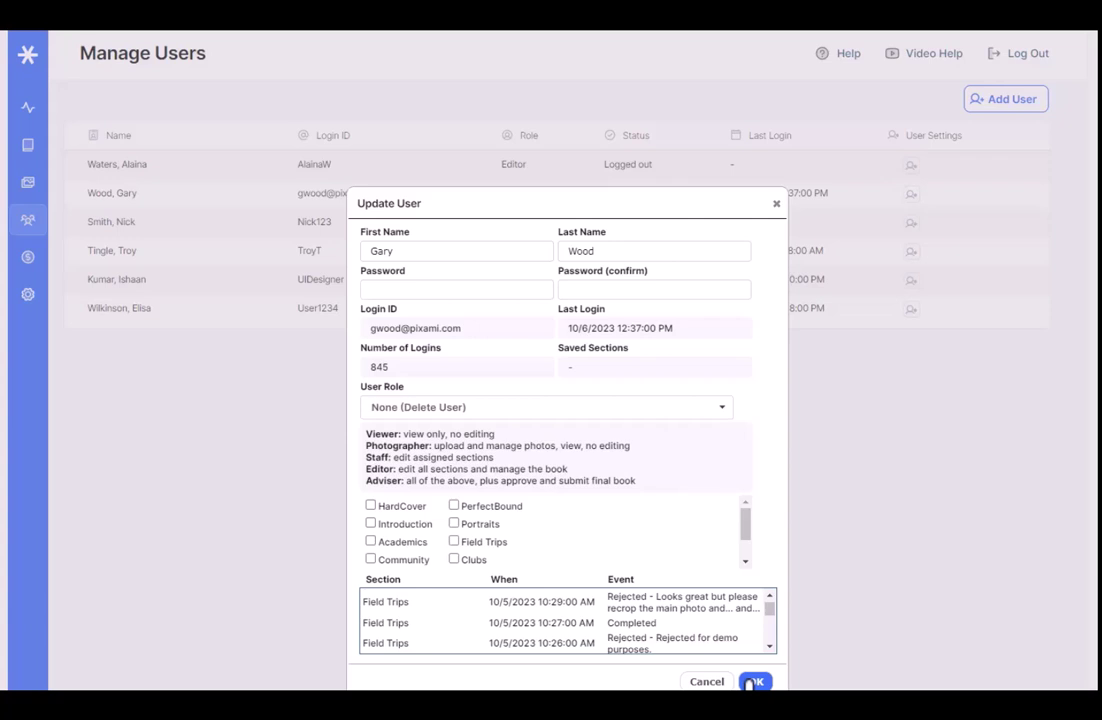
left_click(707, 683)
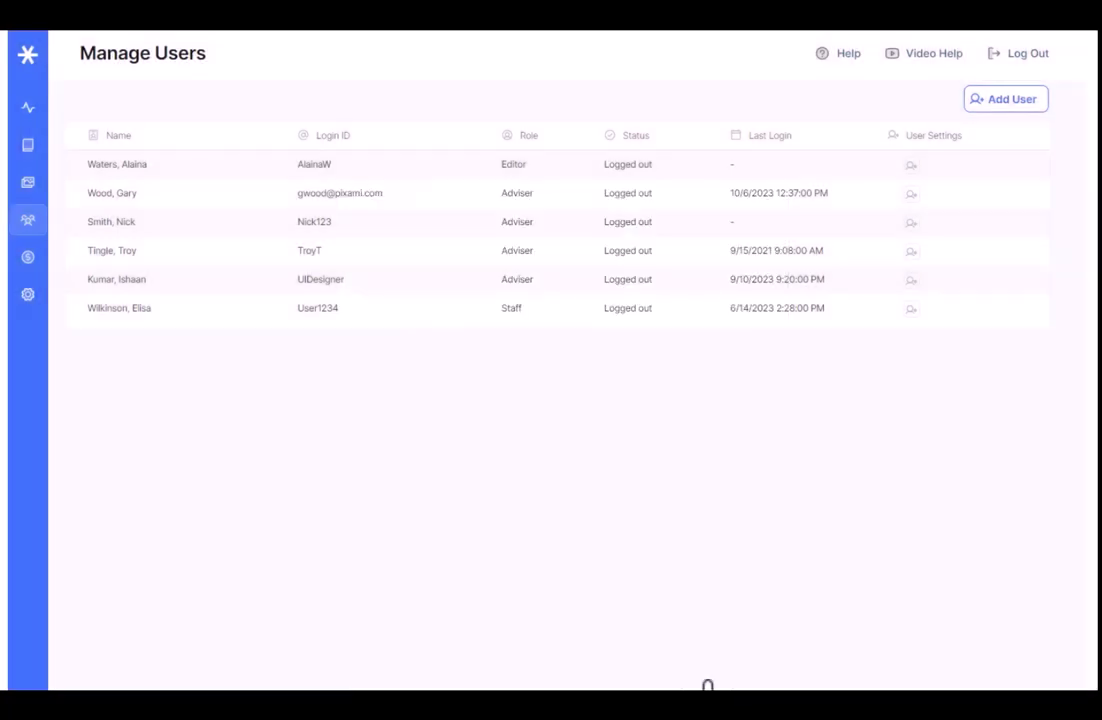